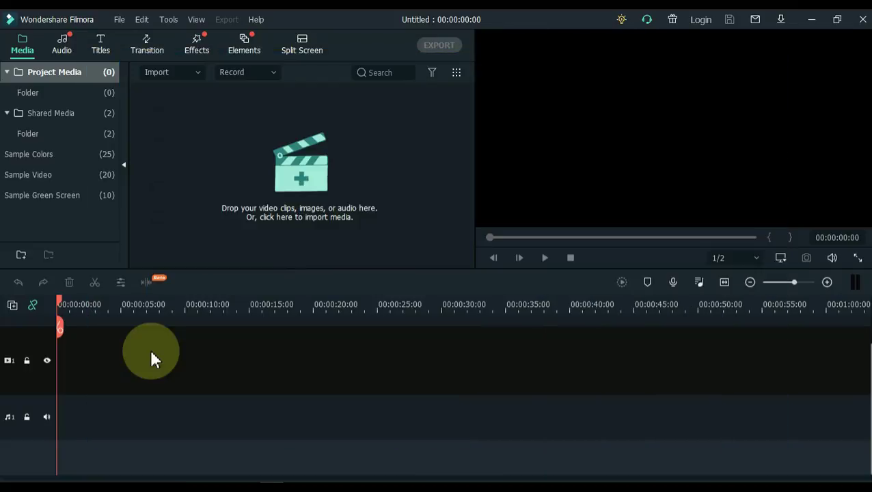
Review Preferences from the File menu, then untick 'Show this window when Filmora launches'
click(121, 21)
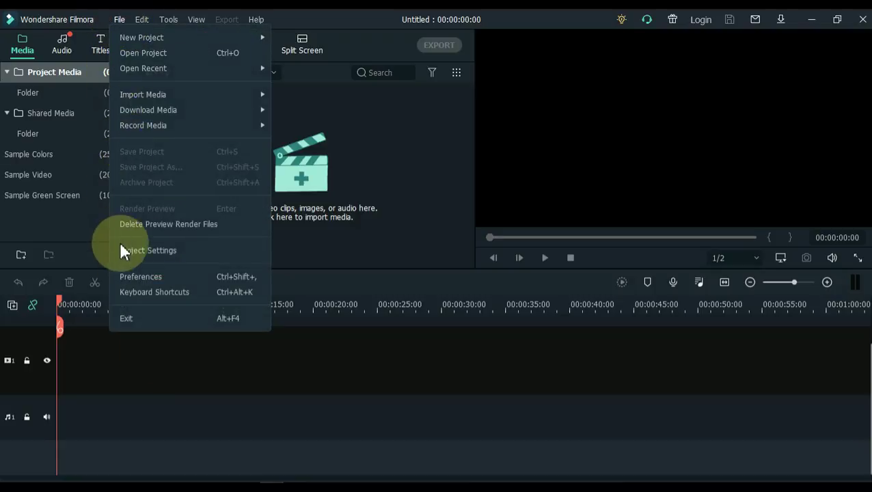
click(124, 278)
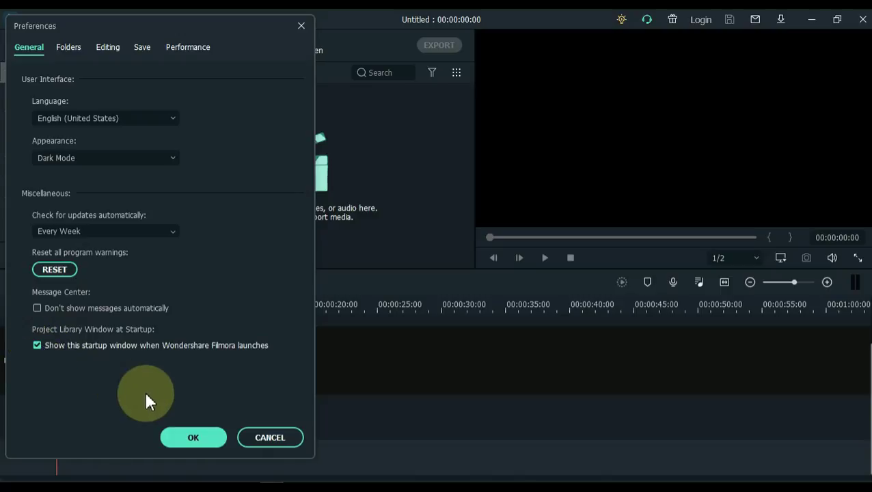
click(191, 438)
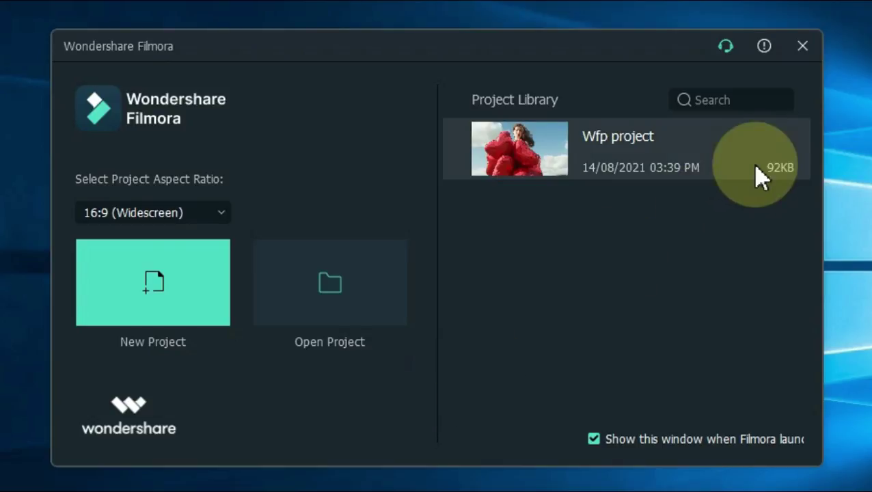
mouse_move(769, 166)
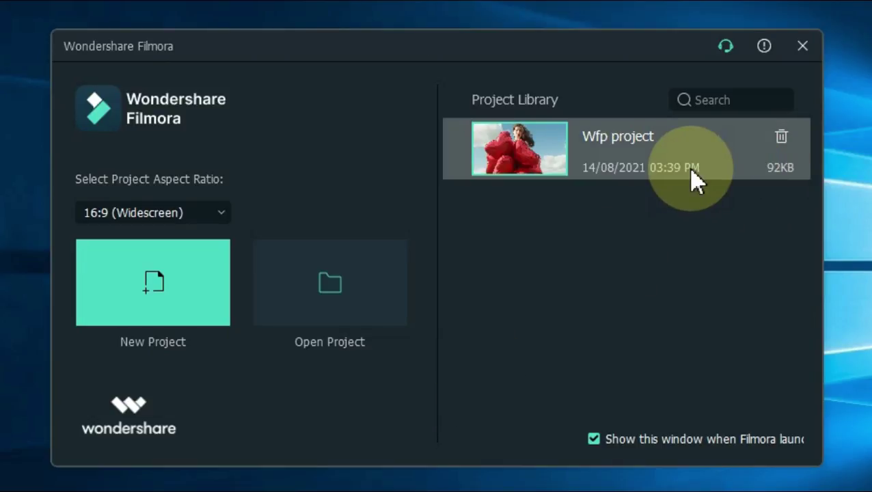
click(594, 441)
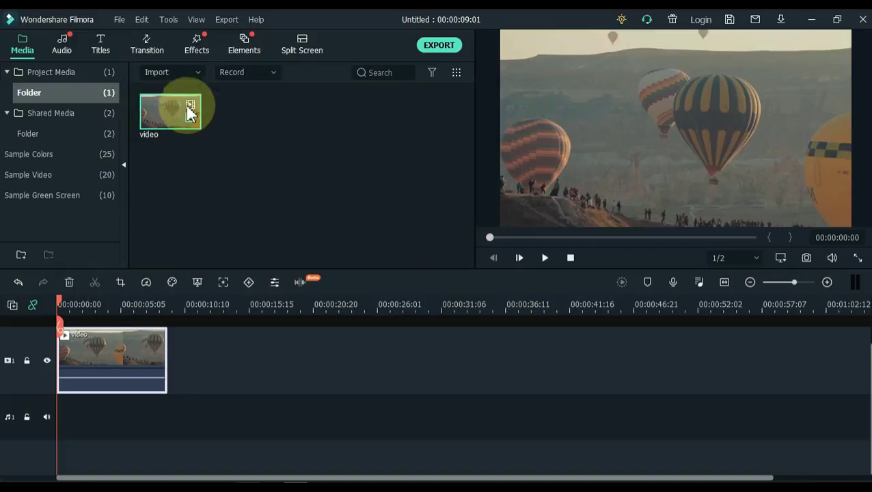
Preview the Neon 02 effect and drag it onto the balloon clip
click(197, 43)
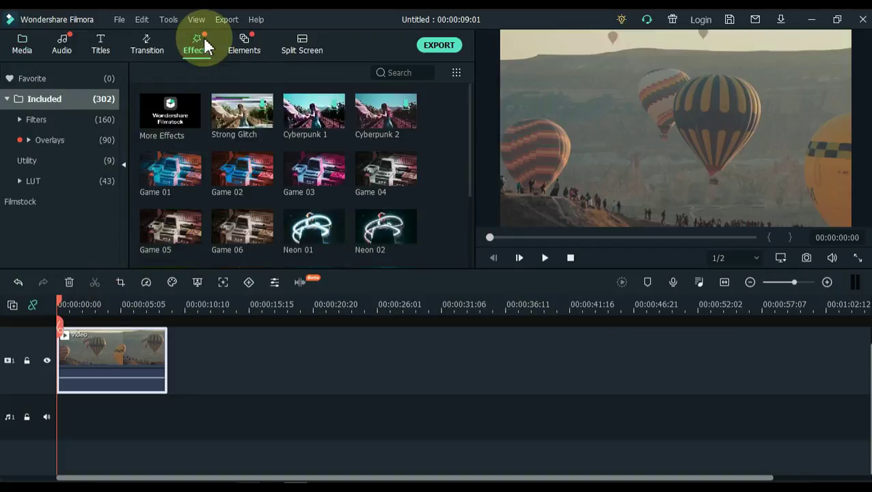
click(384, 231)
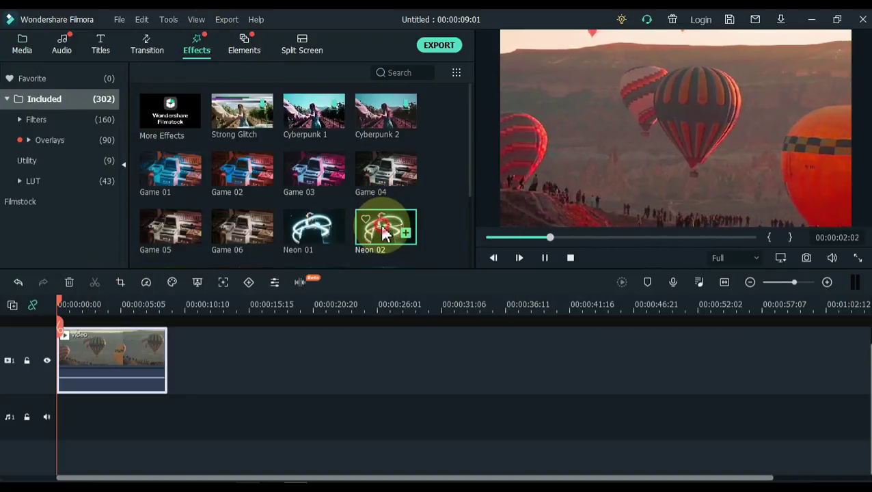
drag(384, 231, 80, 357)
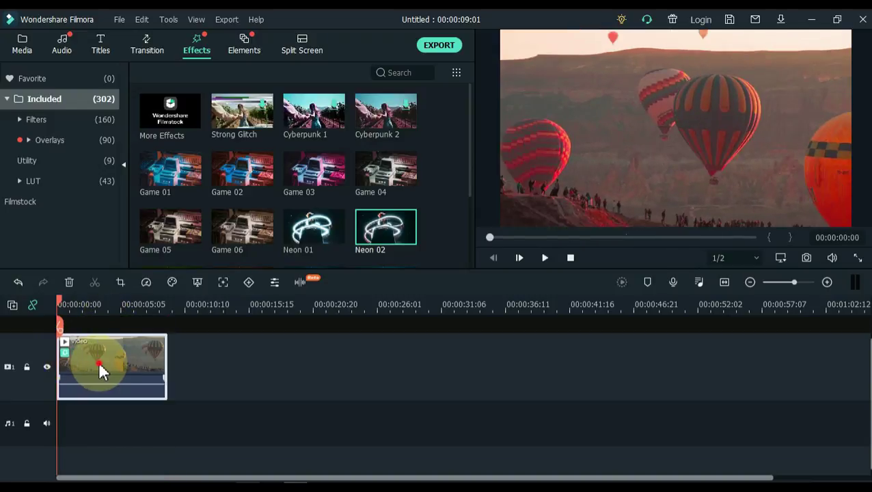
Check Neon 02 in the clip's Video Effects, removing and restoring it, then close the settings
double_click(99, 364)
scroll(102, 195, down, 1)
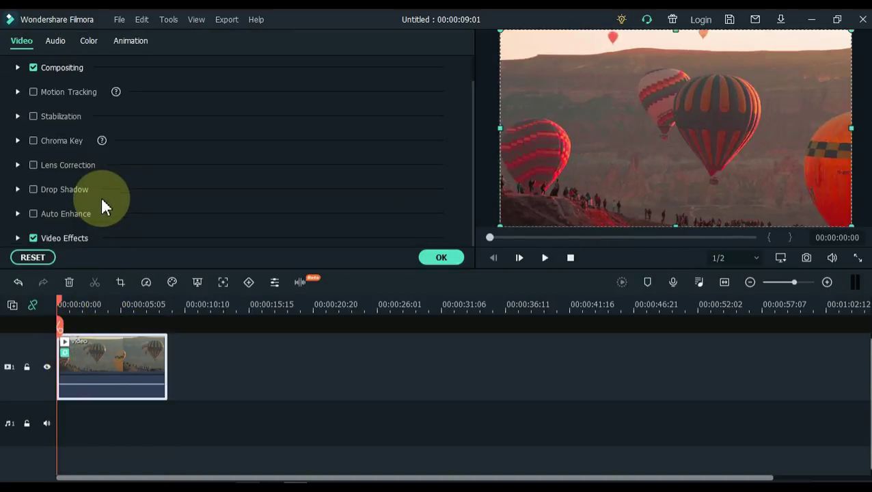
click(18, 239)
scroll(31, 242, down, 3)
scroll(30, 239, up, 2)
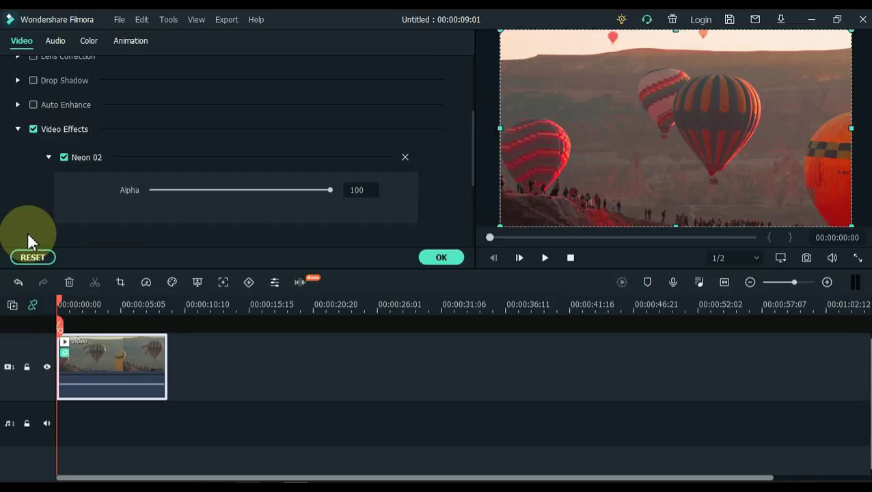
click(405, 158)
key(ctrl+z)
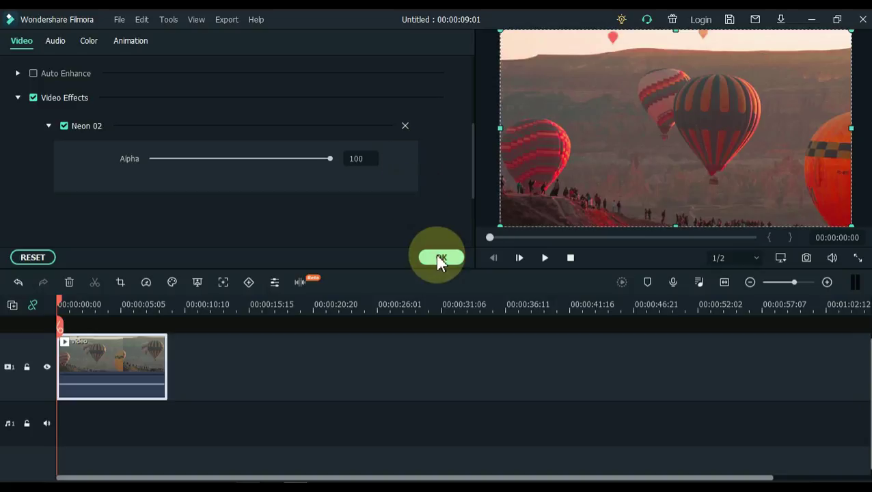
click(441, 258)
Remove Neon 02 from the balloon clip with Delete Effect from its context menu
click(82, 360)
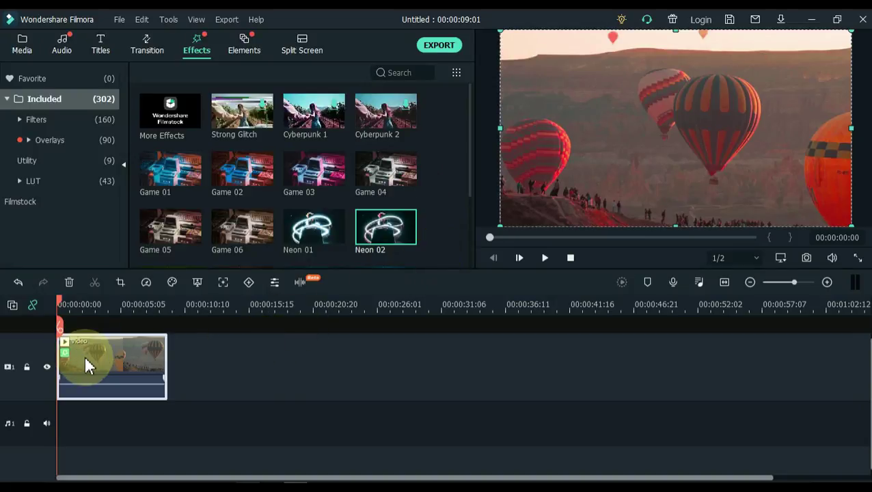
right_click(85, 363)
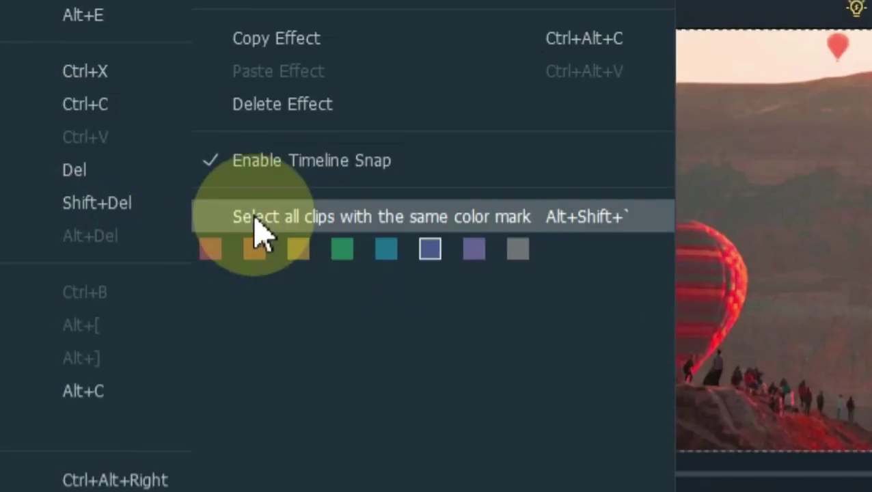
click(310, 106)
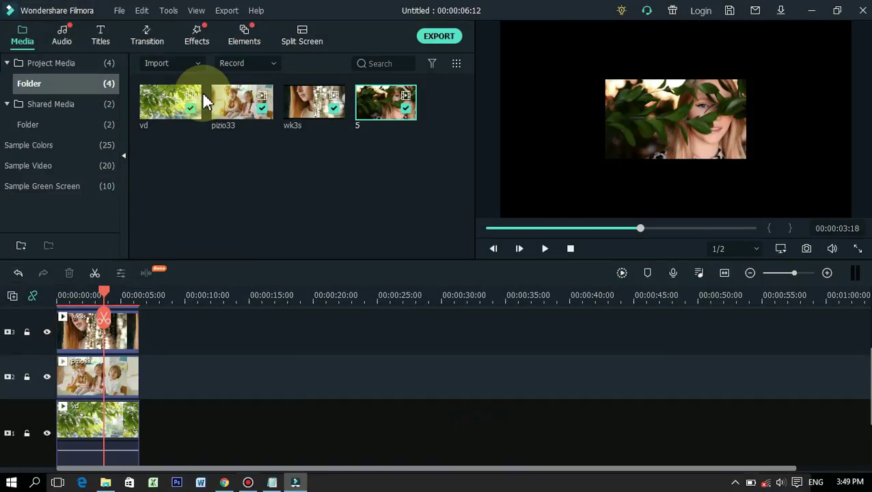
Turn on View > Show Safe Zones and move the vd leaves image to the lower right
click(196, 12)
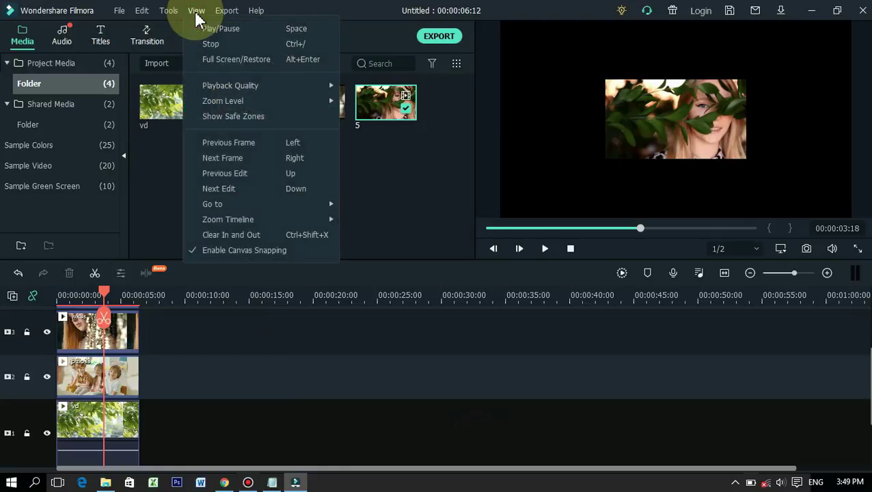
click(219, 119)
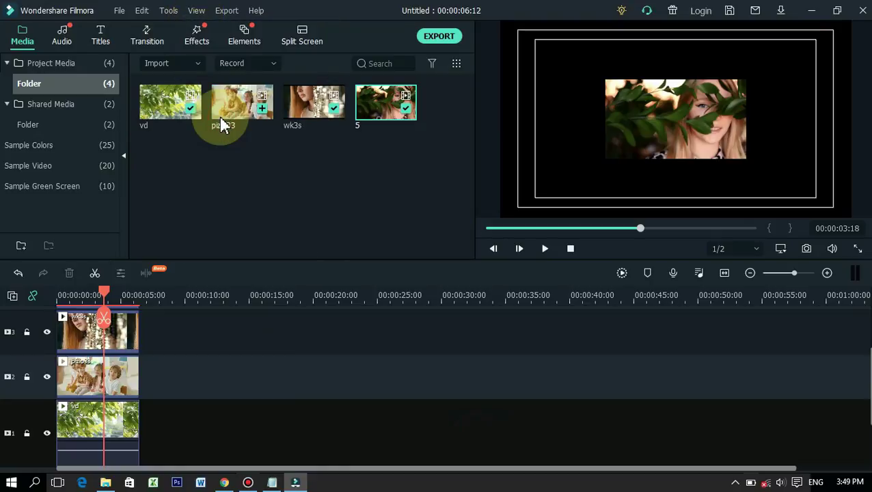
click(106, 417)
drag(604, 129, 675, 169)
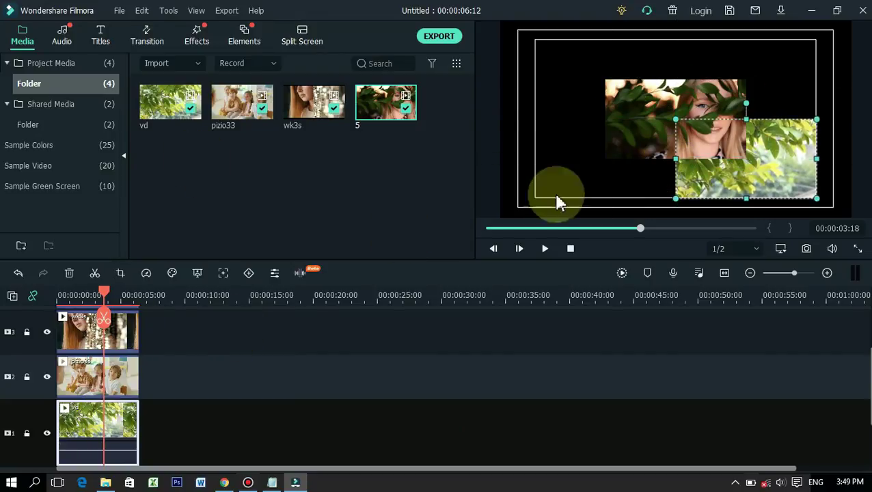
Shift the pizio33 kids image left, the woman-and-leaves image top left, wk3s top right, then play
click(122, 370)
drag(620, 166, 532, 178)
drag(659, 88, 594, 43)
drag(704, 110, 765, 55)
click(297, 372)
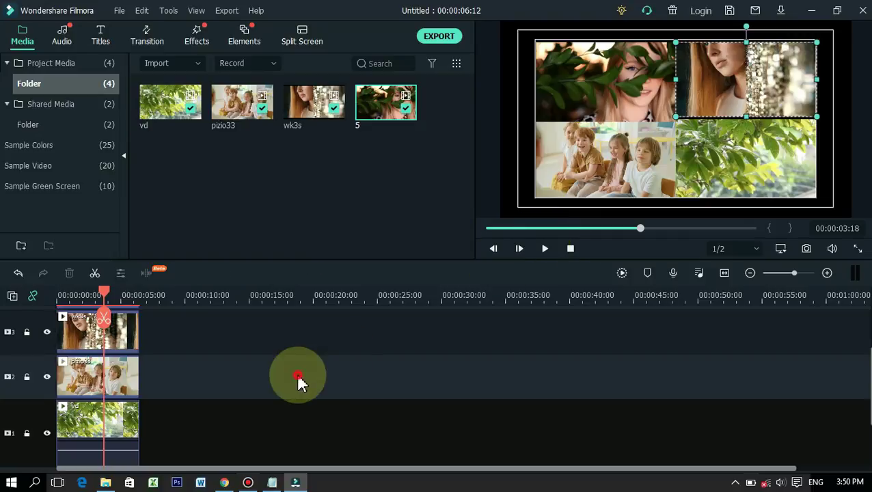
key(space)
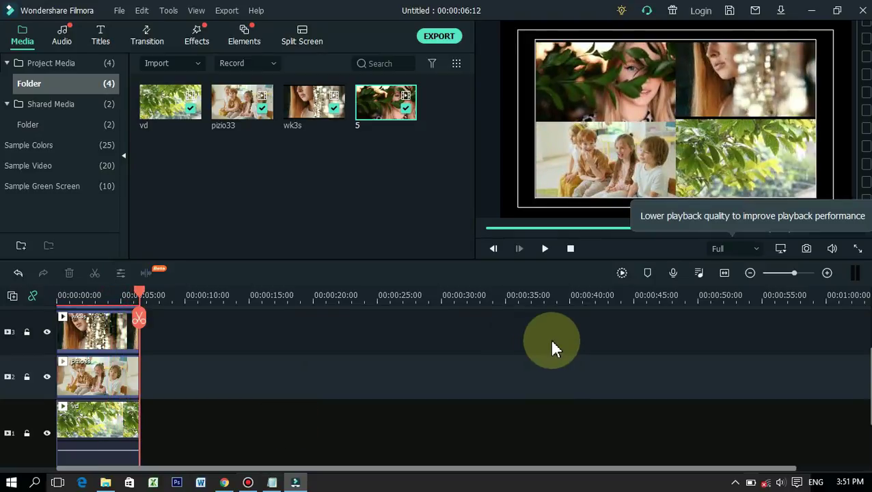
Nudge the woman-and-leaves, kids, leaves and wk3s images outward toward their corners
click(570, 121)
drag(570, 122, 554, 111)
drag(571, 193, 555, 200)
click(721, 203)
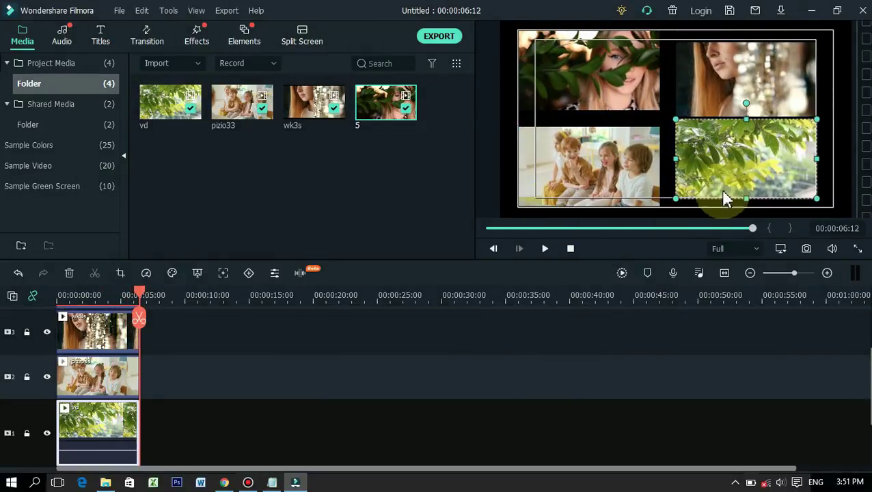
drag(720, 203, 736, 202)
click(728, 119)
drag(728, 119, 742, 109)
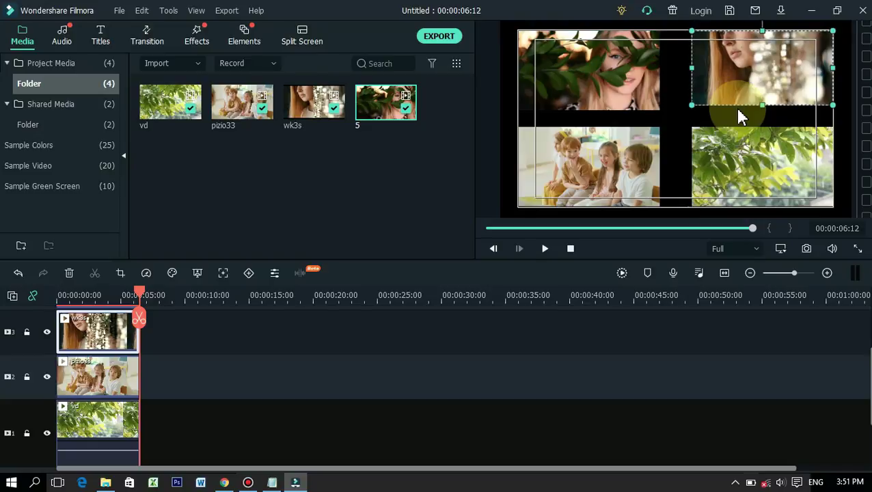
click(694, 363)
Untick View > Show Safe Zones and play the video from the beginning
click(196, 12)
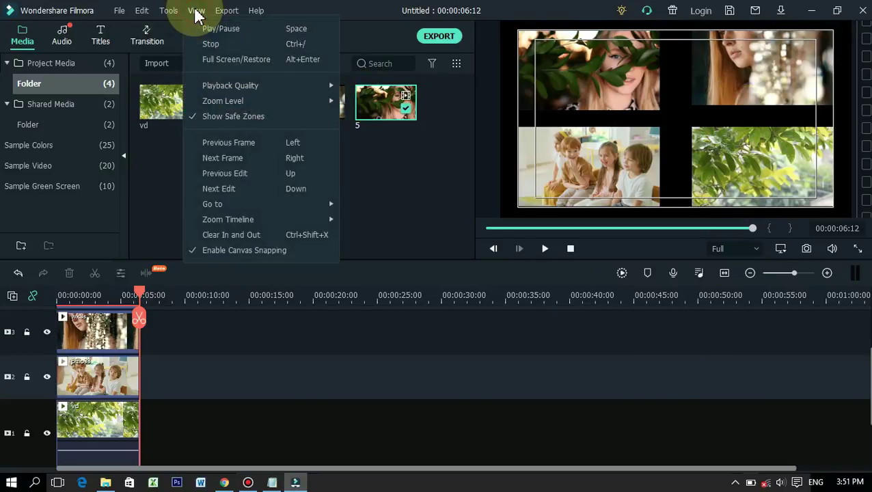
click(236, 118)
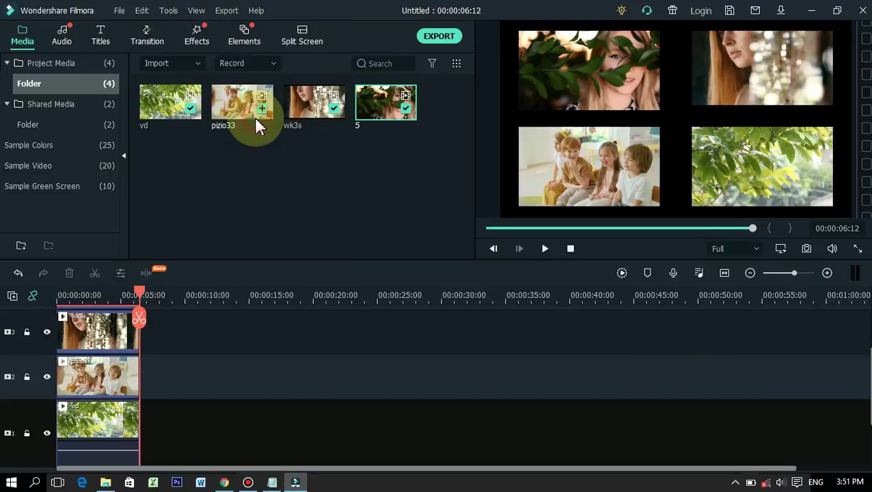
key(space)
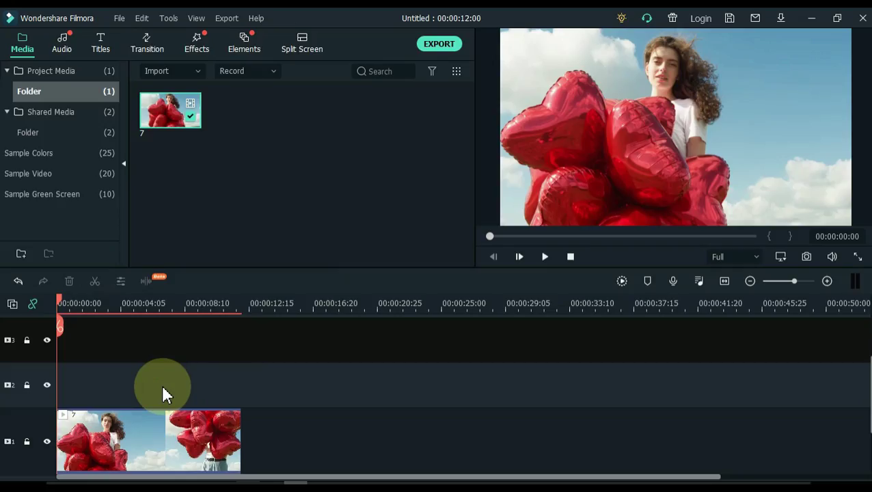
Copy the balloon clip, paste it onto track 3, then undo that paste
click(127, 429)
right_click(127, 429)
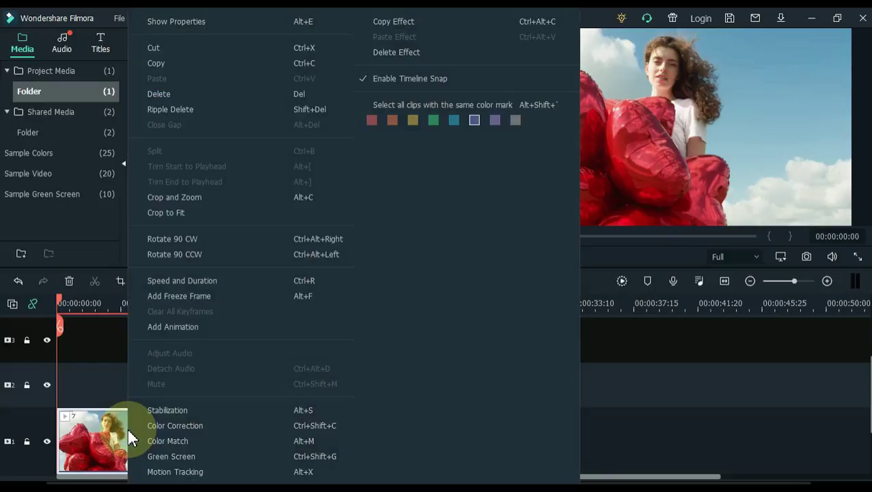
click(210, 65)
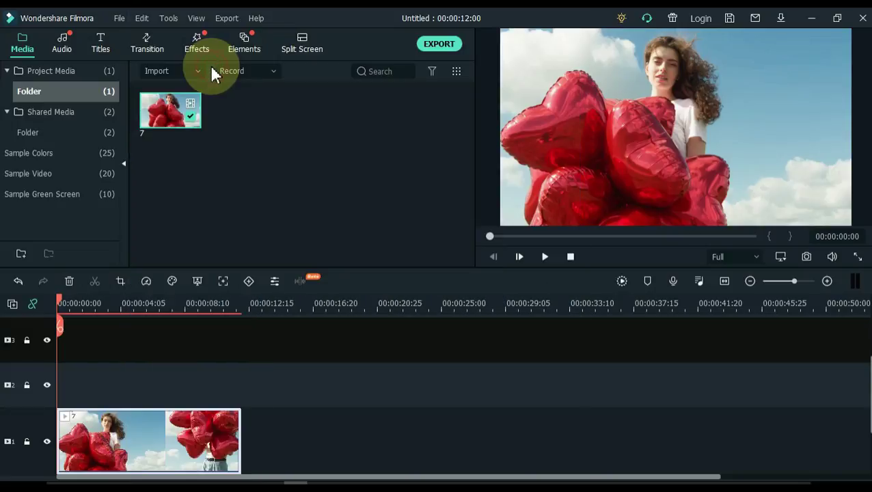
right_click(144, 373)
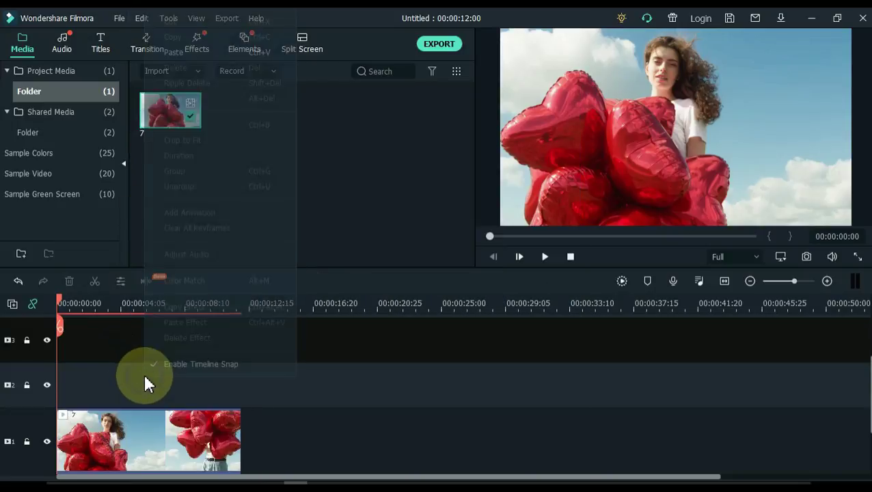
click(179, 55)
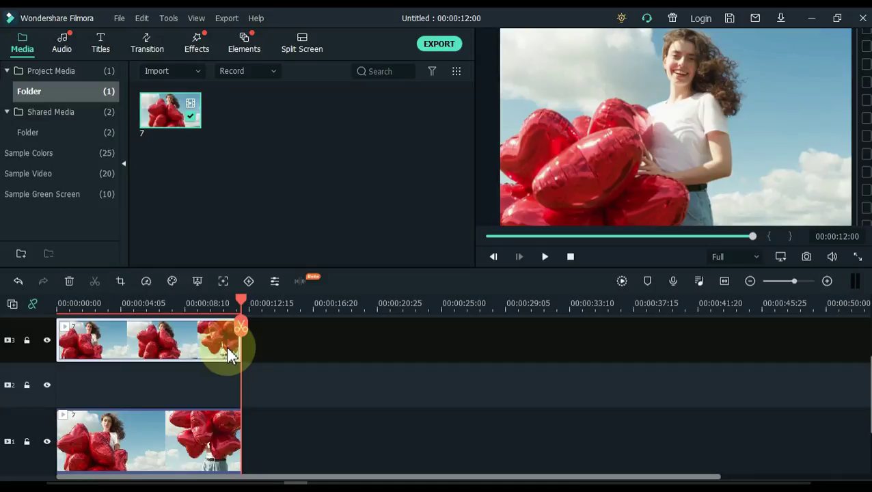
key(ctrl+z)
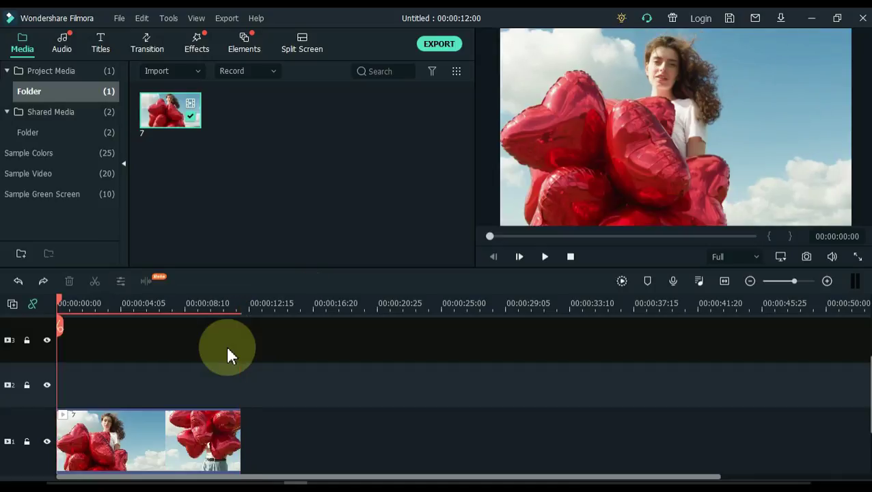
Target track 2, paste the balloon clip there with Ctrl+V, and move the playhead to 00:00:03:08
click(46, 374)
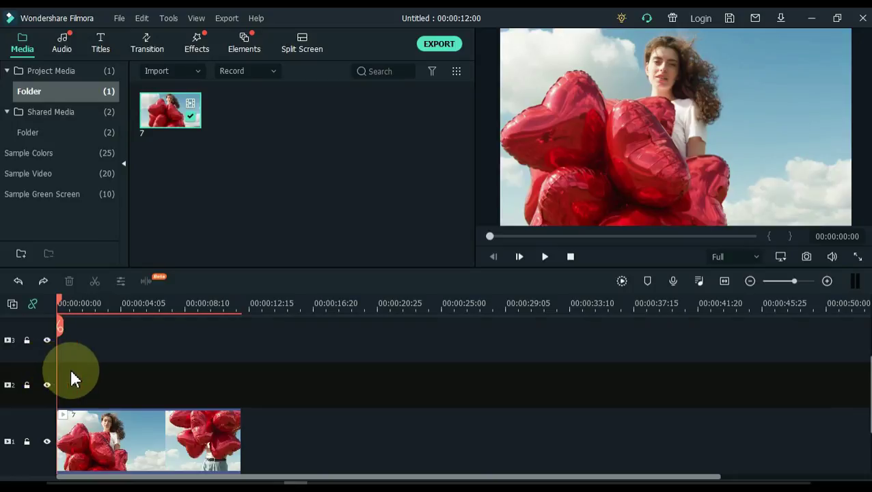
key(ctrl+v)
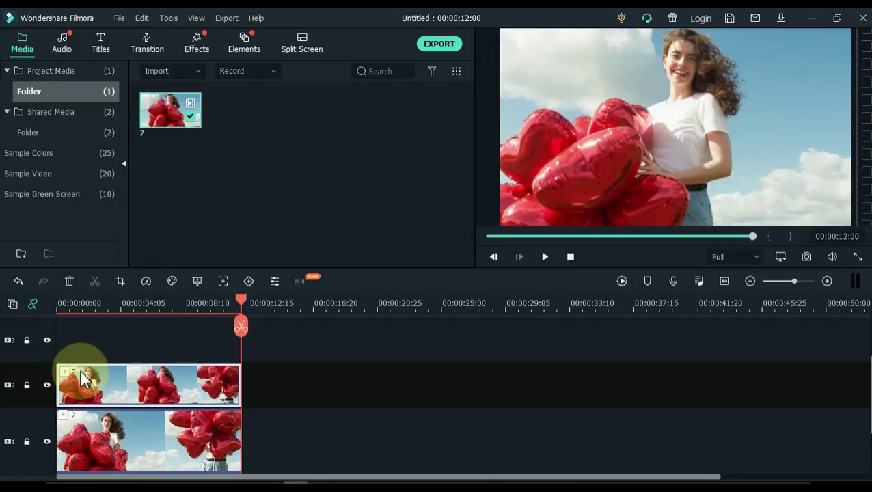
click(106, 309)
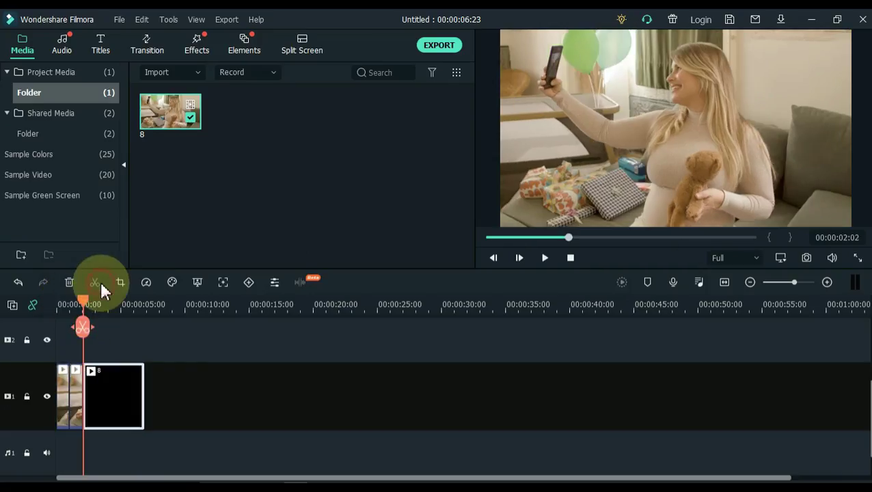
Split the video clip at four points and fit the whole clip into view
click(106, 305)
click(96, 282)
click(124, 304)
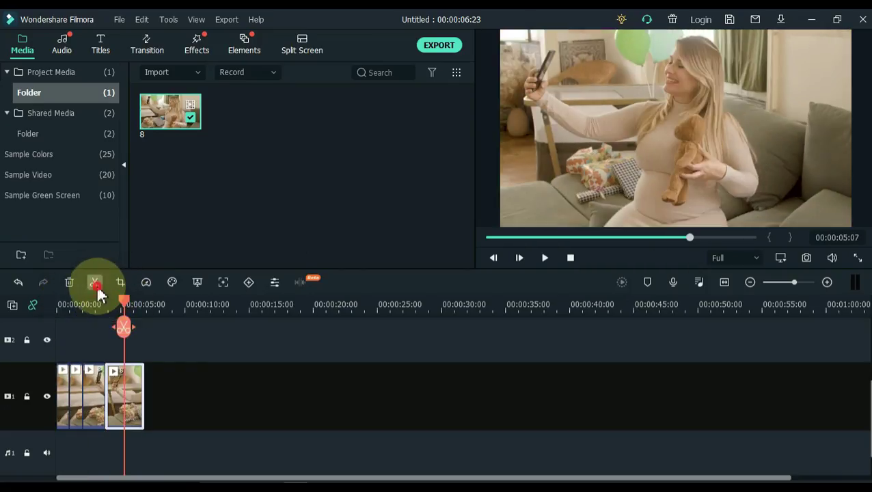
click(95, 282)
click(724, 282)
click(635, 348)
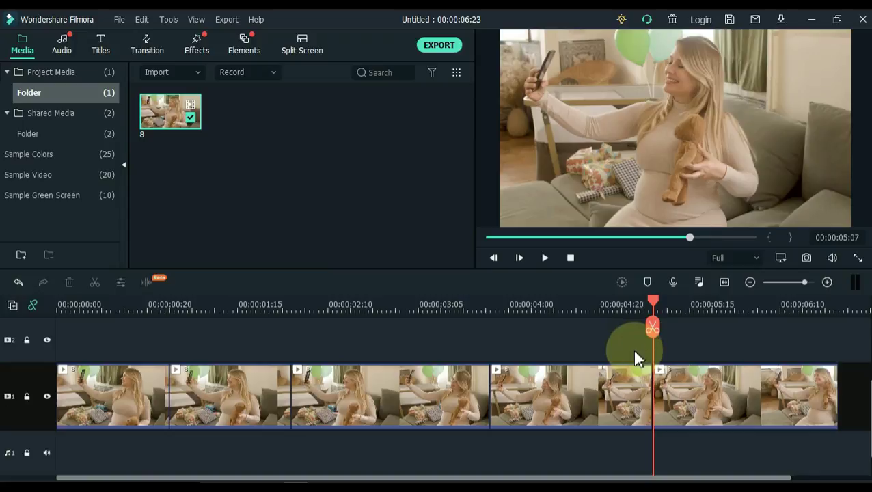
Mark the clip piece near 00:00:04:20 yellow and another piece red
click(616, 390)
right_click(614, 389)
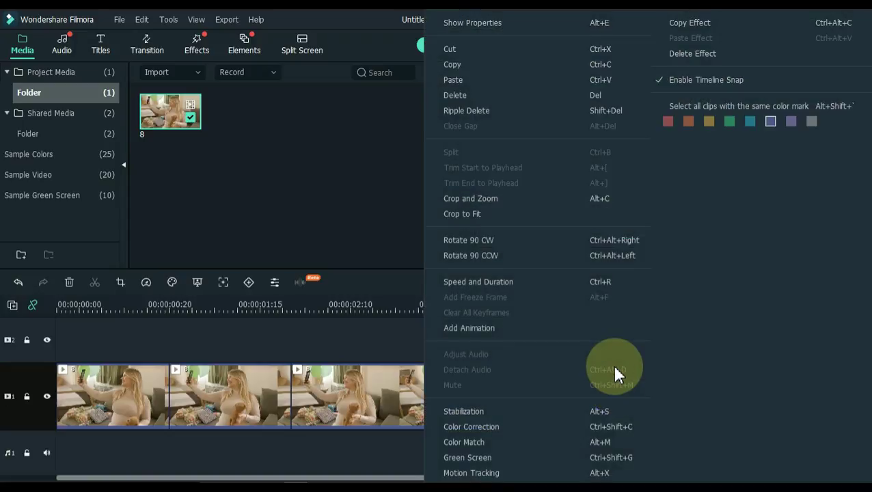
click(709, 121)
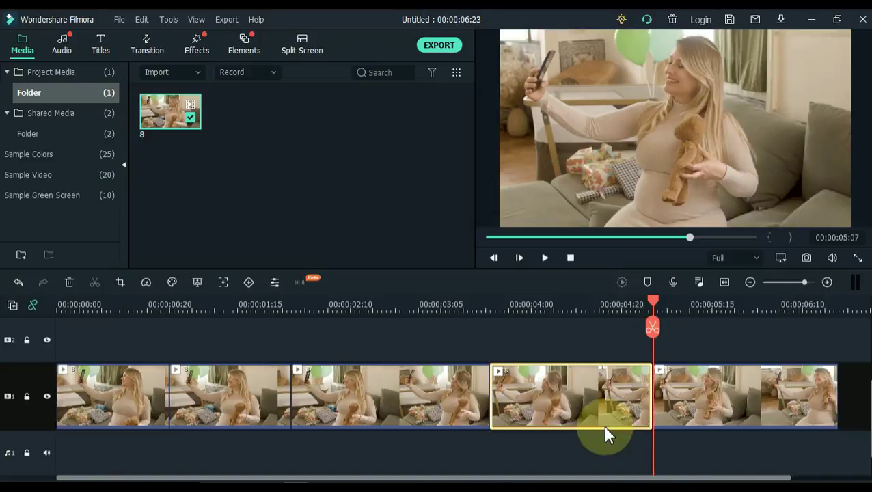
click(595, 362)
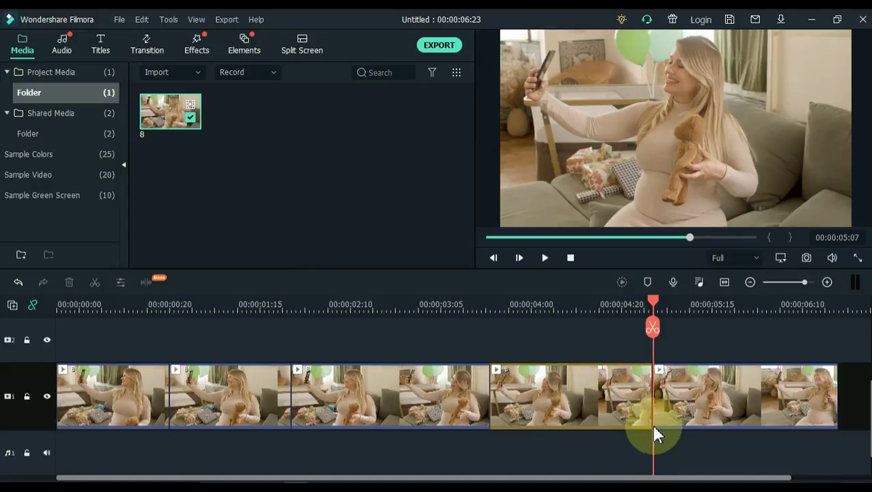
click(424, 403)
right_click(423, 398)
click(809, 122)
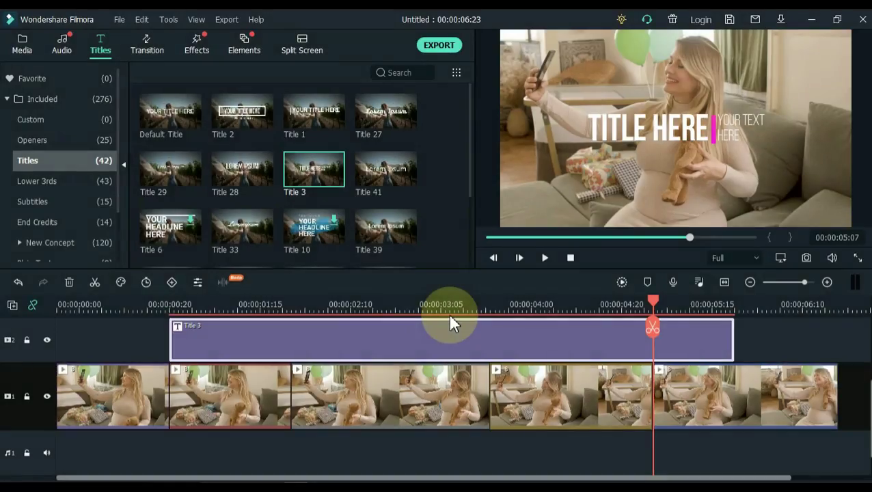
Split the Title 3 clip at two points into three pieces
click(457, 304)
click(460, 327)
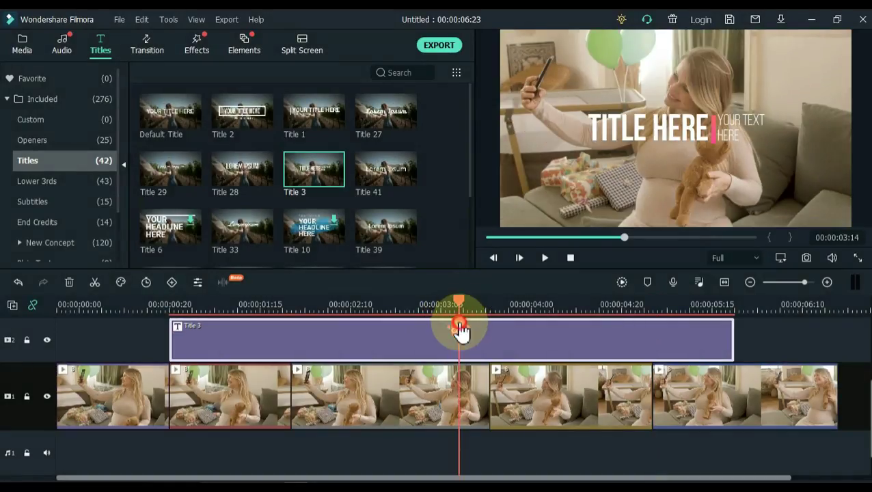
click(291, 304)
click(292, 328)
Give the Title 3 pieces colour marks: middle yellow, last teal, first red
click(387, 358)
right_click(374, 352)
click(433, 334)
right_click(533, 334)
click(635, 335)
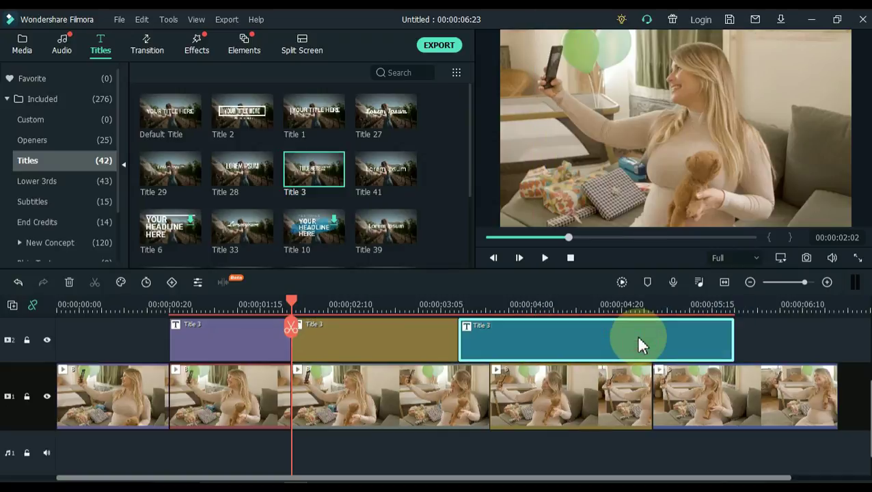
right_click(252, 350)
click(266, 335)
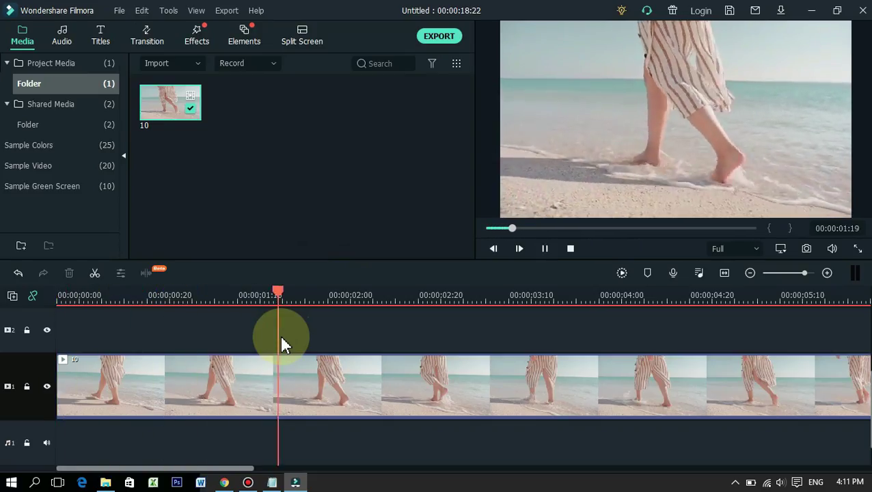
Open the beach clip's Customize animation, change its scale and add the first keyframe
key(ctrl+slash)
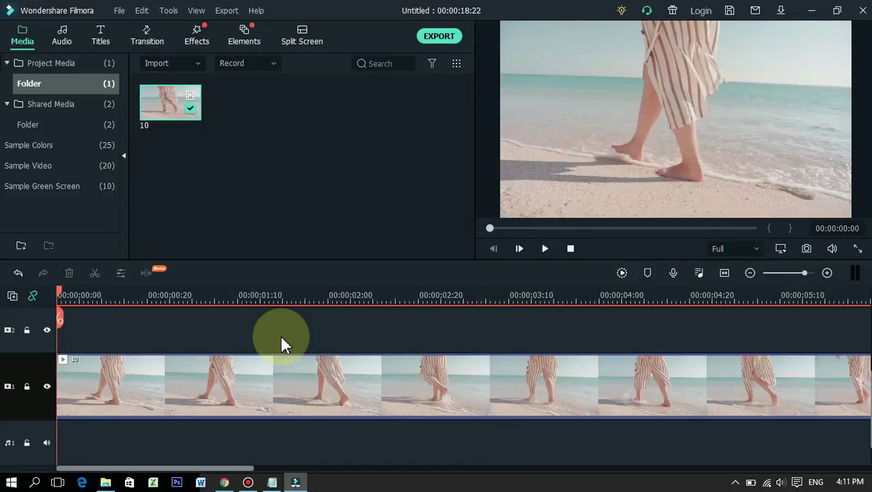
click(260, 383)
click(249, 273)
click(120, 298)
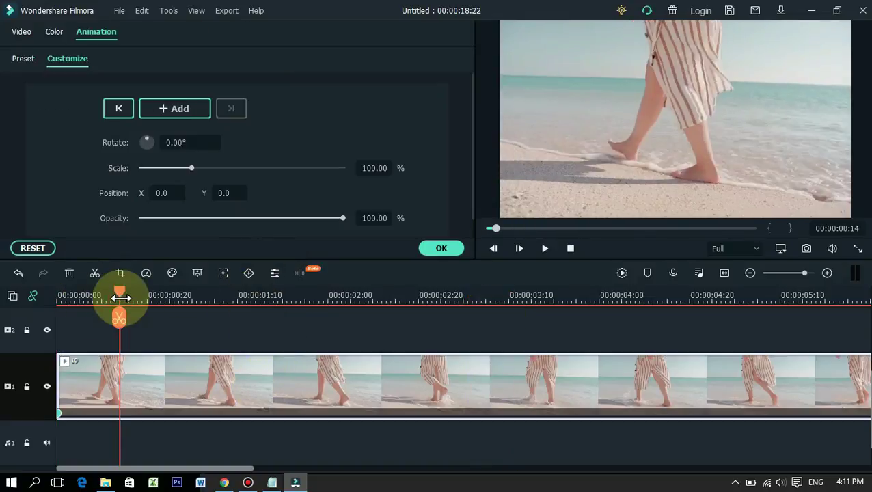
mouse_move(191, 168)
mouse_down()
mouse_move(218, 171)
mouse_move(195, 171)
mouse_up()
click(204, 295)
Add scale and rotation keyframes through 00:00:03:16, resetting at the end, and preview the animation
click(313, 295)
mouse_move(342, 218)
mouse_down()
mouse_move(259, 220)
mouse_move(343, 218)
mouse_up()
click(385, 296)
click(462, 295)
drag(146, 142, 151, 147)
click(535, 295)
click(416, 143)
click(416, 167)
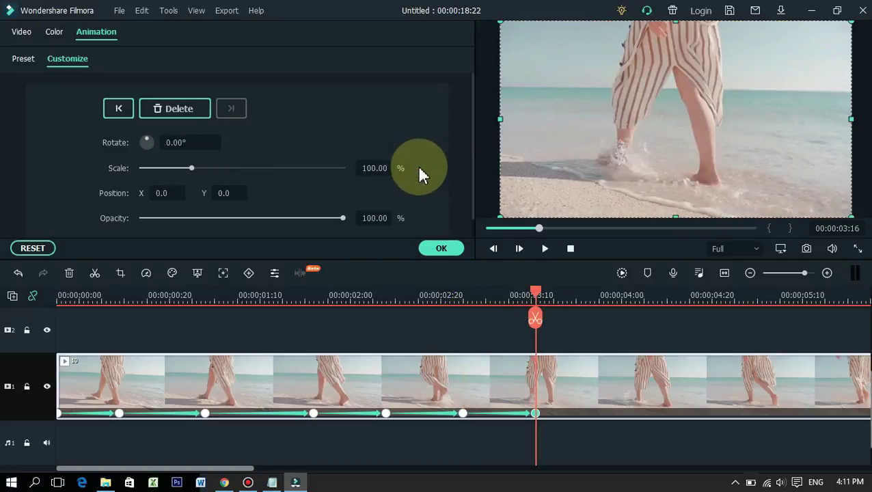
key(space)
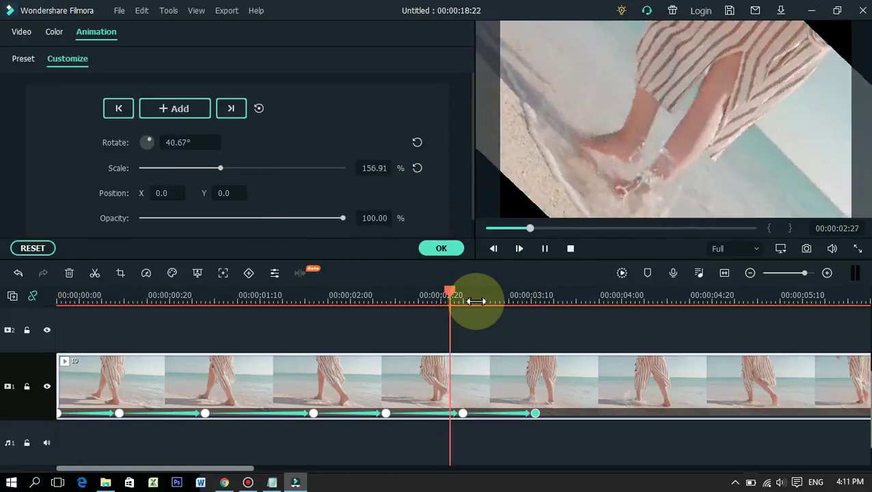
key(space)
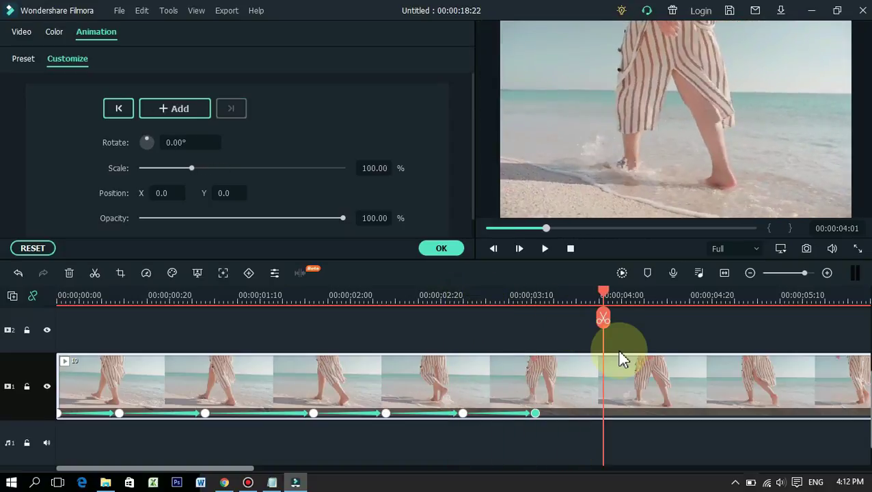
Delete the keyframes one by one, then undo the deletions
click(535, 414)
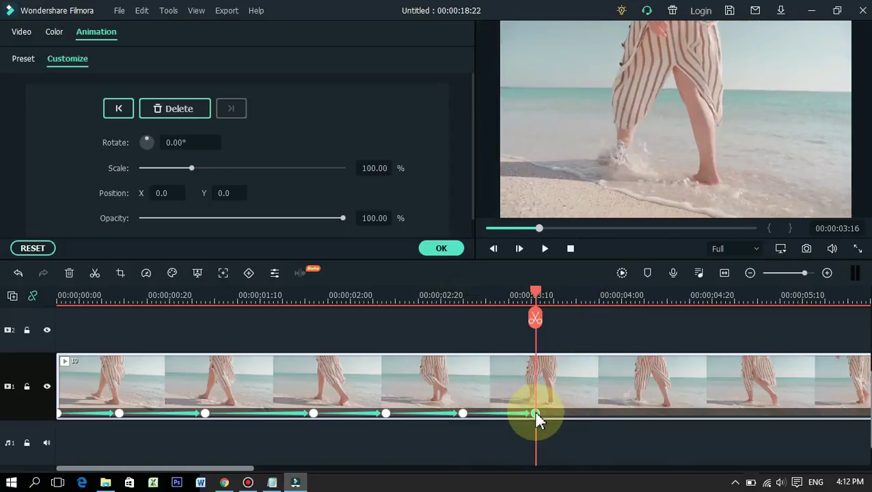
click(200, 108)
click(386, 413)
click(200, 108)
click(462, 413)
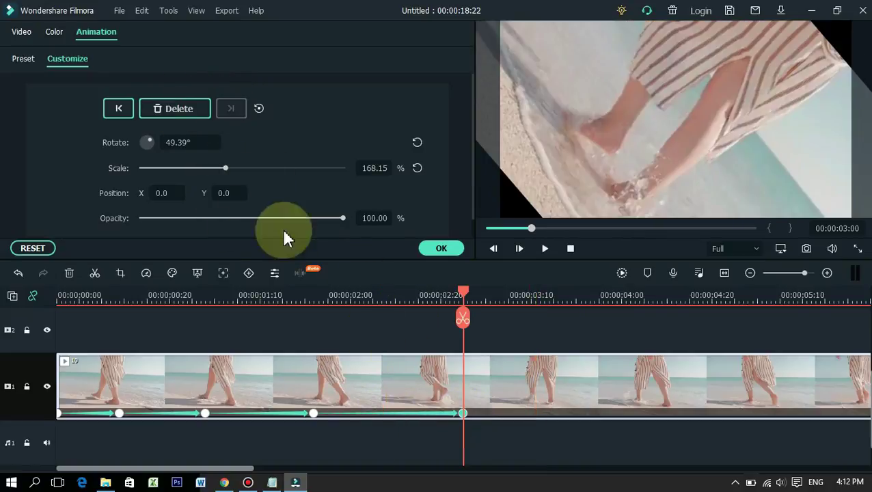
click(199, 110)
click(313, 413)
click(175, 114)
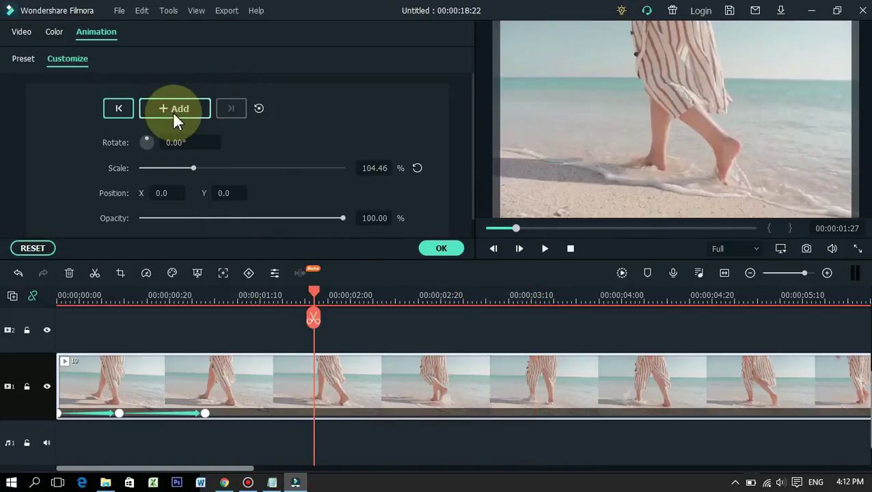
key(ctrl+z)
key(ctrl+z)
key(ctrl+z)
key(ctrl+z)
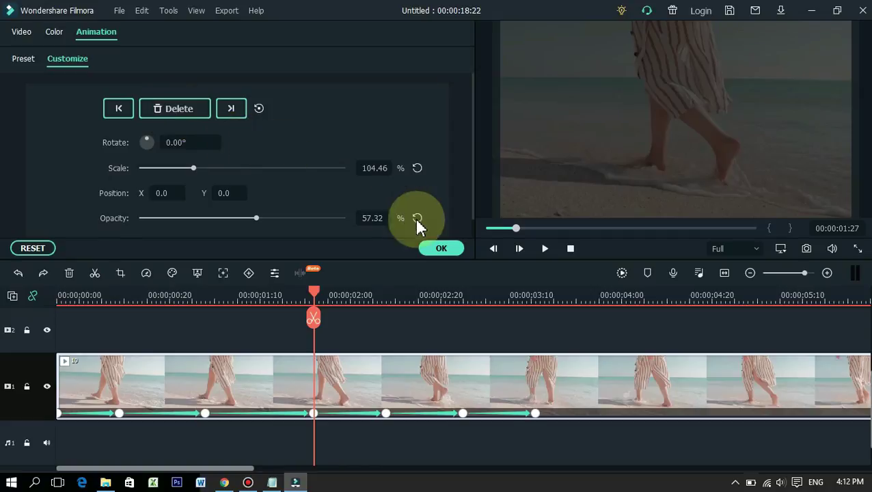
Confirm the animation with OK and apply Clear All Keyframes to the beach clip
click(440, 249)
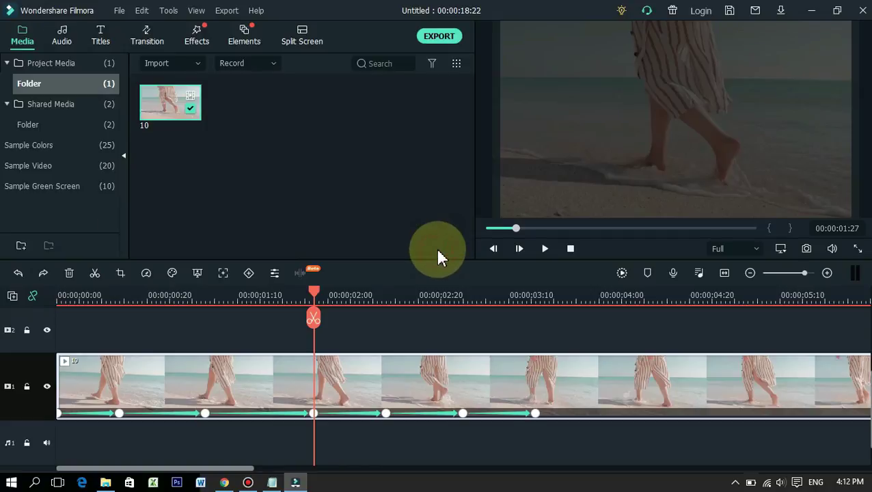
right_click(547, 408)
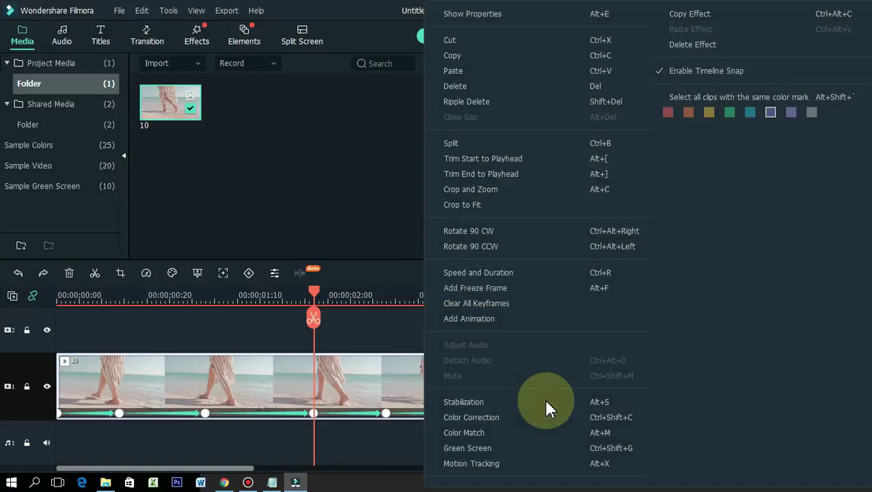
click(483, 302)
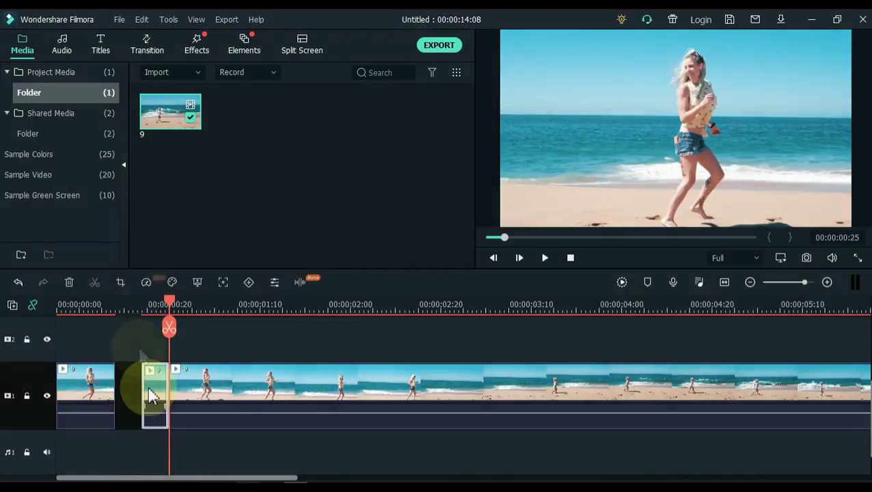
Turn off Enable Timeline Snap and drag the short beach clip left into the gap
mouse_move(147, 385)
mouse_down()
mouse_move(128, 387)
mouse_move(136, 380)
mouse_up()
click(153, 356)
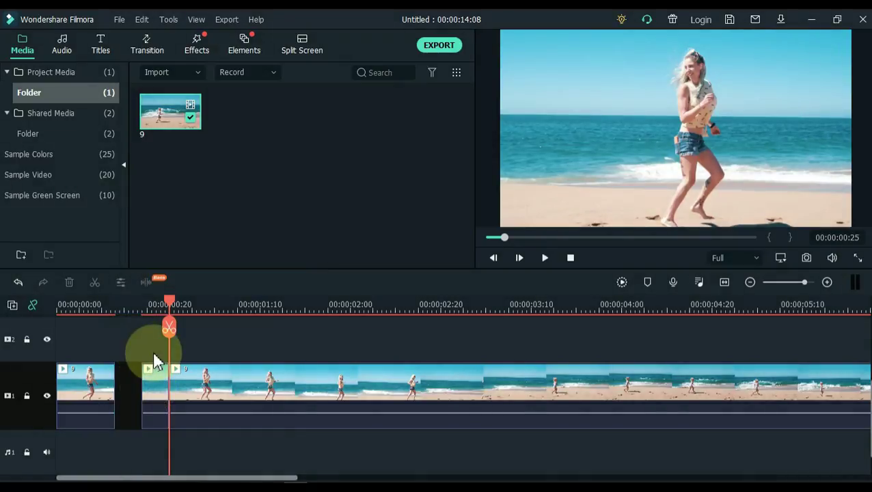
right_click(154, 360)
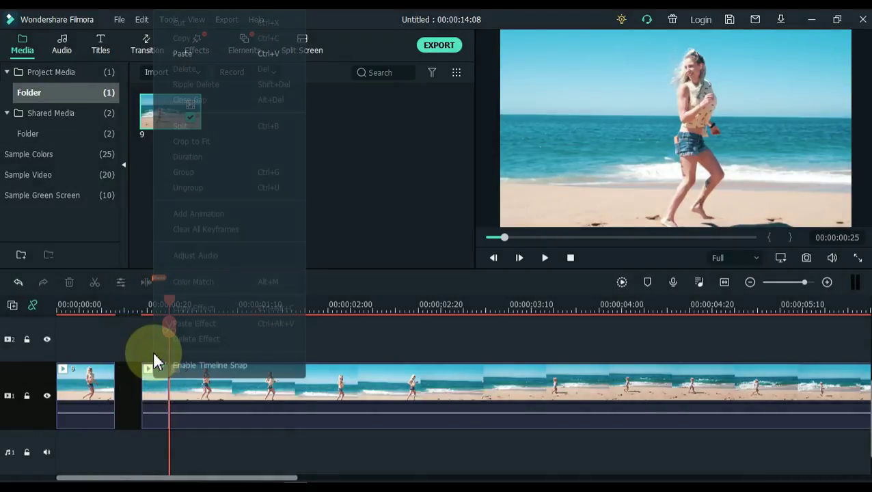
click(196, 367)
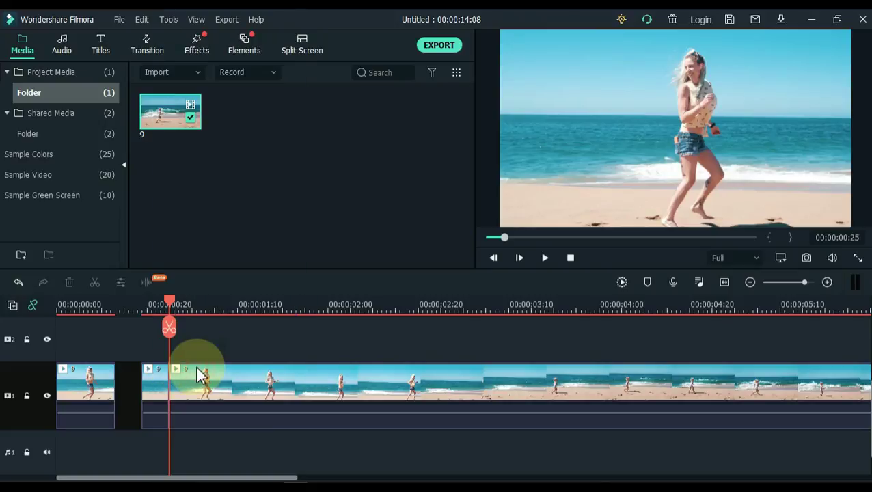
drag(150, 378, 136, 390)
Re-enable timeline snapping and move the short clip right toward the next clip
click(147, 352)
right_click(149, 354)
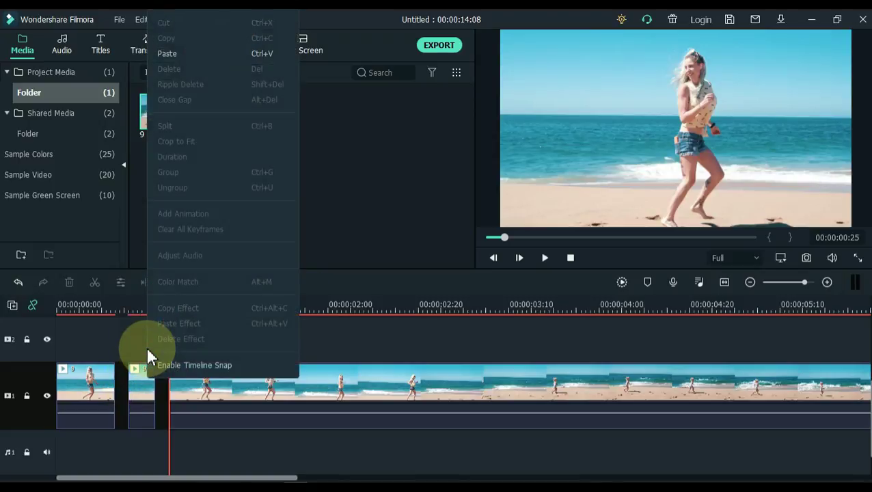
click(185, 365)
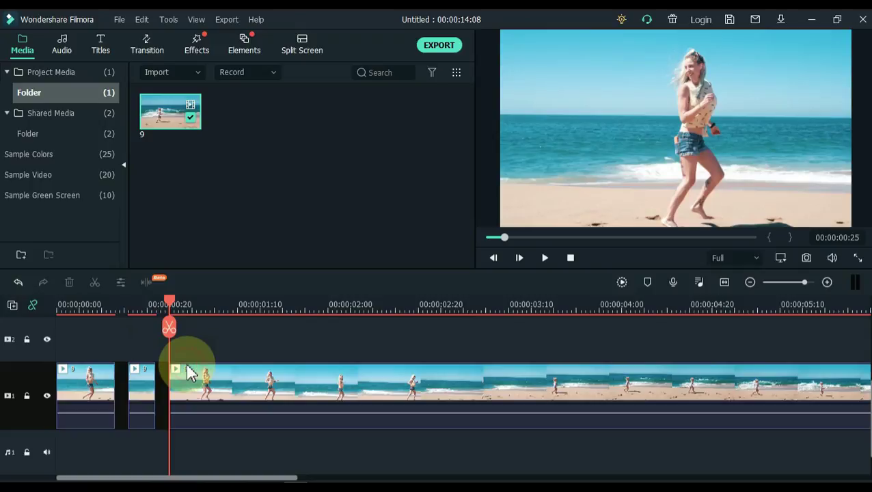
click(142, 383)
mouse_move(141, 384)
mouse_down()
mouse_move(150, 385)
mouse_move(132, 381)
mouse_up()
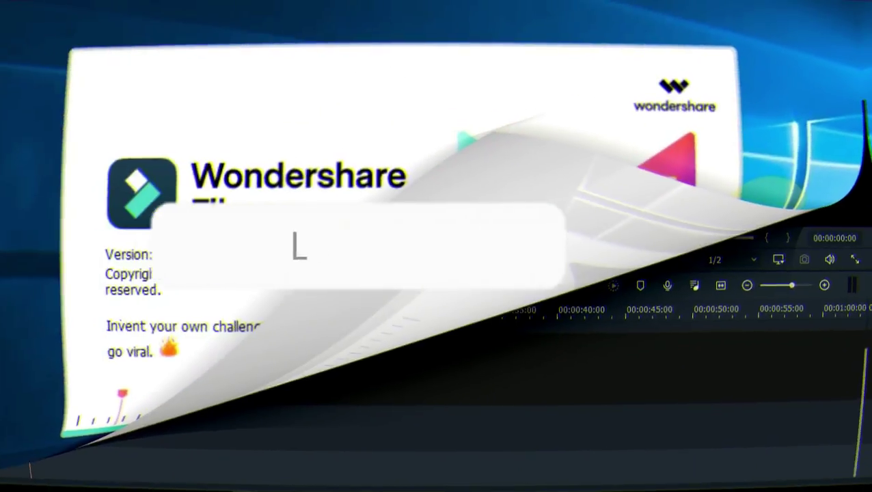